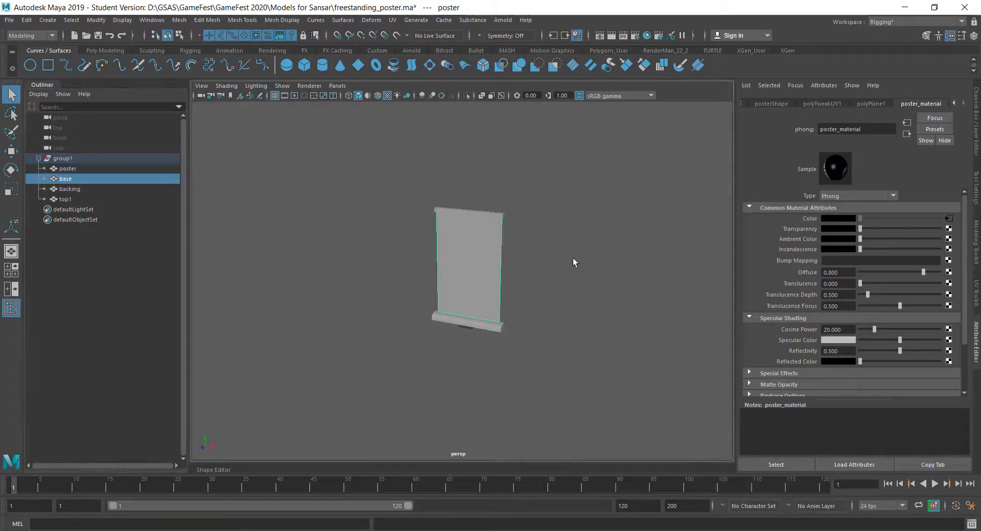
# - Switch to the booth_templates.ma scene and examine the different booth template models from several angles
pyautogui.click(516, 299)
pyautogui.moveTo(613, 529)
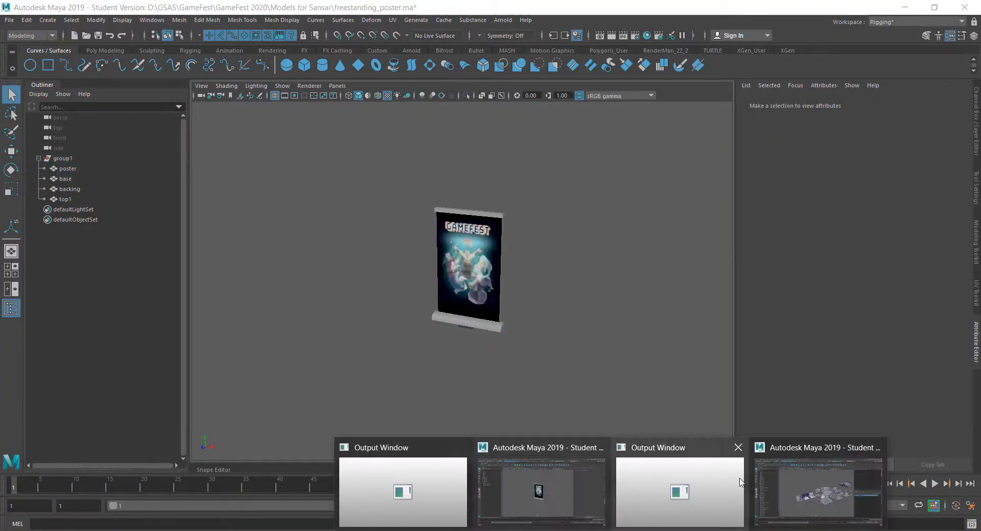
pyautogui.click(810, 476)
pyautogui.keyDown('alt'); pyautogui.moveTo(588, 412); pyautogui.dragTo(512, 405); pyautogui.keyUp('alt')
pyautogui.keyDown('alt'); pyautogui.moveTo(512, 405); pyautogui.dragTo(420, 378, button='middle'); pyautogui.keyUp('alt')
pyautogui.keyDown('alt'); pyautogui.moveTo(421, 378); pyautogui.dragTo(565, 373, button='right'); pyautogui.keyUp('alt')
pyautogui.keyDown('alt'); pyautogui.moveTo(565, 372); pyautogui.dragTo(523, 363); pyautogui.keyUp('alt')
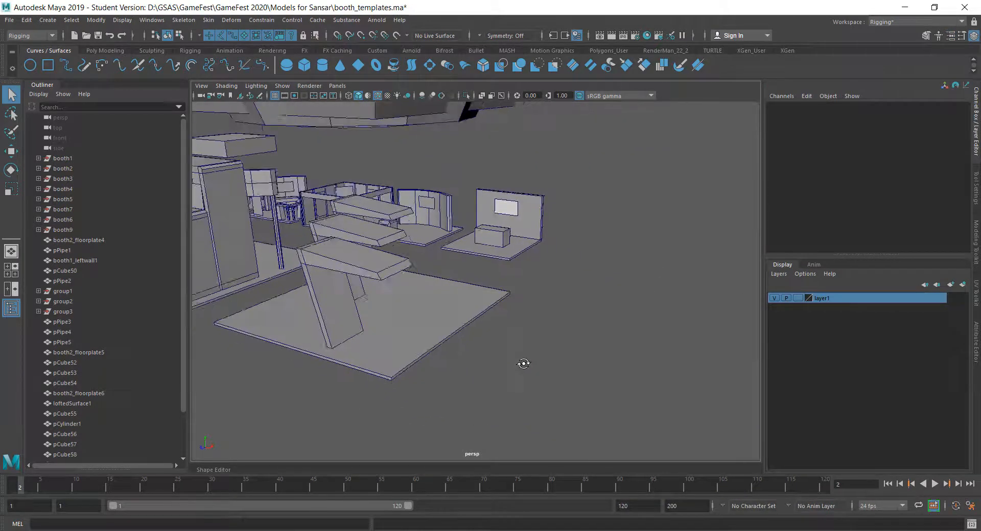
pyautogui.keyDown('alt'); pyautogui.moveTo(523, 363); pyautogui.dragTo(679, 431, button='middle'); pyautogui.keyUp('alt')
pyautogui.keyDown('alt'); pyautogui.moveTo(496, 393); pyautogui.dragTo(577, 401, button='right'); pyautogui.keyUp('alt')
pyautogui.keyDown('alt'); pyautogui.moveTo(577, 402); pyautogui.dragTo(523, 403); pyautogui.keyUp('alt')
pyautogui.keyDown('alt'); pyautogui.moveTo(523, 403); pyautogui.dragTo(597, 408, button='right'); pyautogui.keyUp('alt')
pyautogui.keyDown('alt'); pyautogui.moveTo(598, 407); pyautogui.dragTo(685, 363); pyautogui.keyUp('alt')
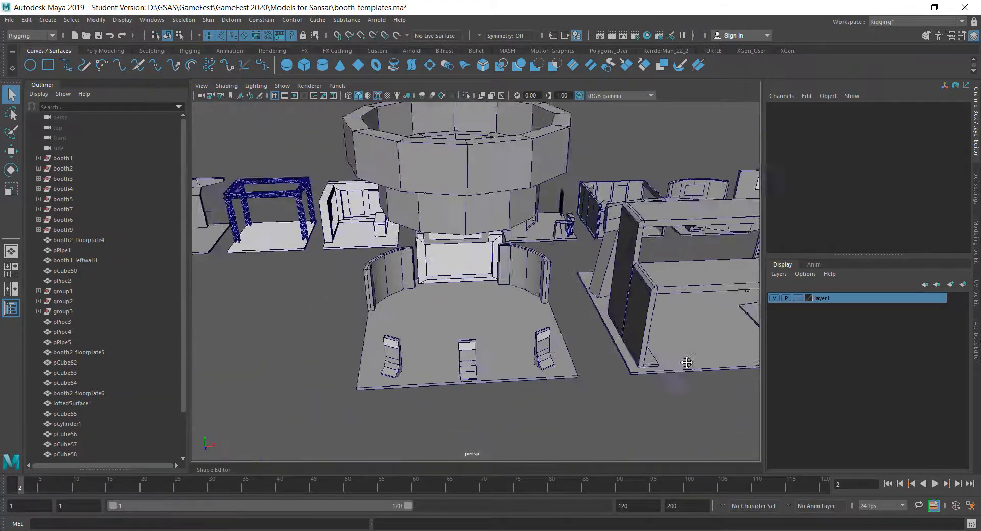
pyautogui.keyDown('alt'); pyautogui.moveTo(685, 363); pyautogui.dragTo(738, 327, button='middle'); pyautogui.keyUp('alt')
pyautogui.keyDown('alt'); pyautogui.moveTo(403, 366); pyautogui.dragTo(429, 361); pyautogui.keyUp('alt')
pyautogui.keyDown('alt'); pyautogui.moveTo(429, 362); pyautogui.dragTo(519, 381, button='middle'); pyautogui.keyUp('alt')
pyautogui.keyDown('alt'); pyautogui.moveTo(519, 381); pyautogui.dragTo(577, 382, button='right'); pyautogui.keyUp('alt')
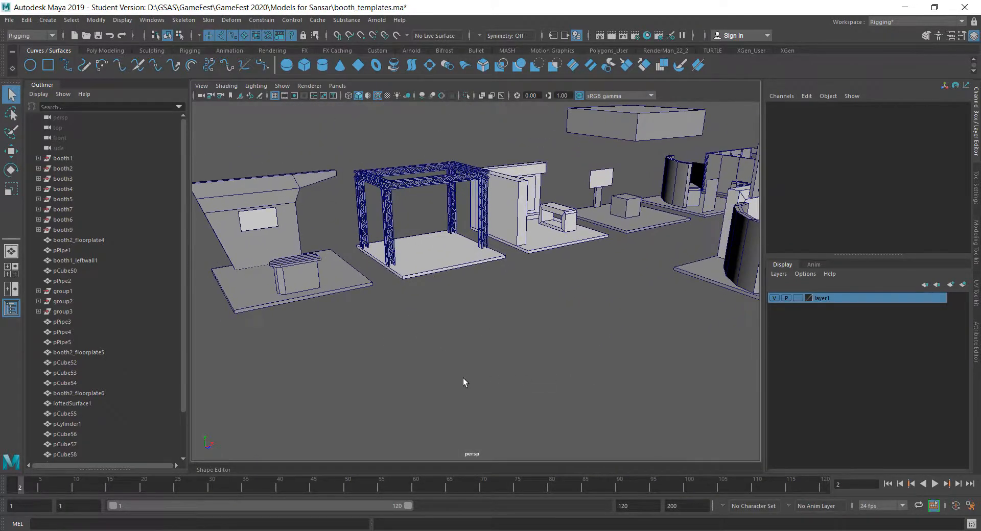
pyautogui.keyDown('alt'); pyautogui.moveTo(463, 378); pyautogui.dragTo(545, 412, button='middle'); pyautogui.keyUp('alt')
pyautogui.keyDown('alt'); pyautogui.moveTo(615, 394); pyautogui.dragTo(512, 418, button='middle'); pyautogui.keyUp('alt')
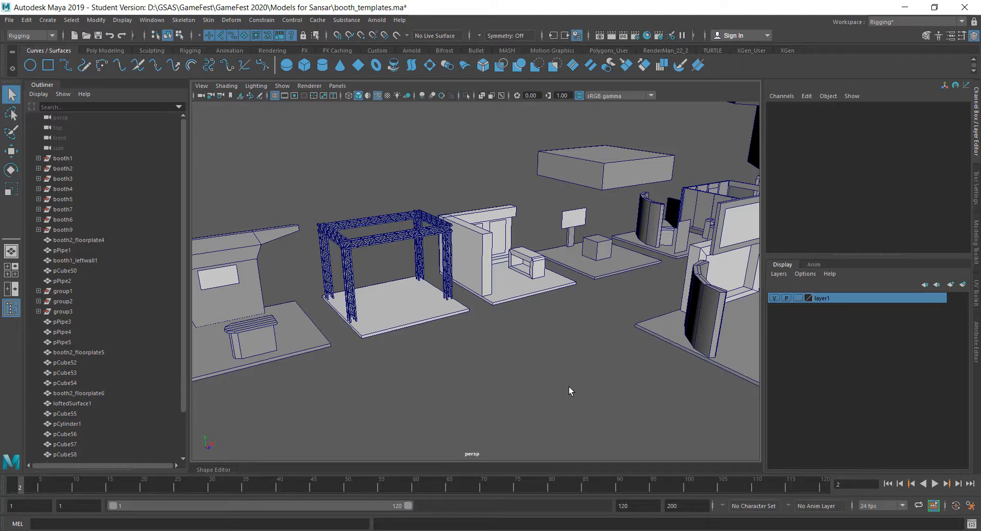
pyautogui.keyDown('alt'); pyautogui.moveTo(569, 392); pyautogui.dragTo(628, 364, button='middle'); pyautogui.keyUp('alt')
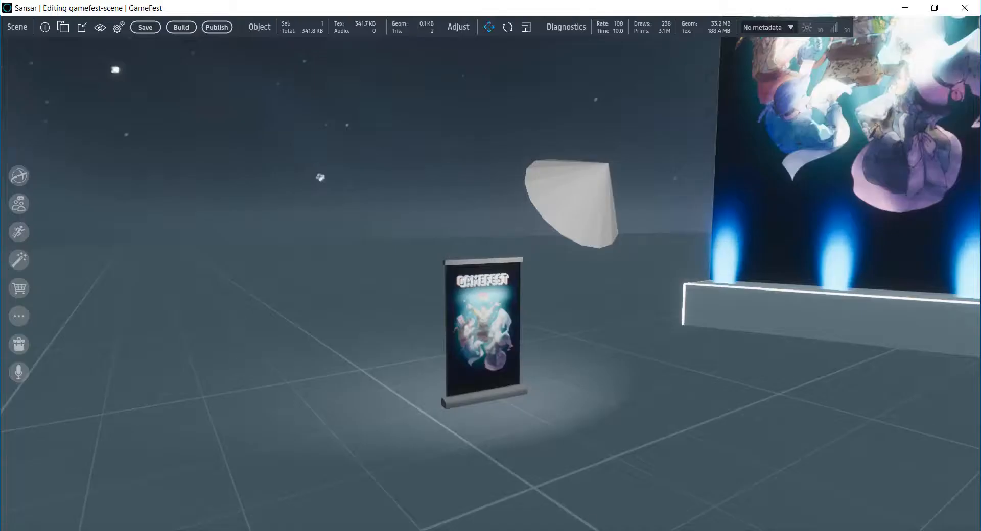
# - Show the Sansar scene's object list with the GameFest_Stage group collapsed
pyautogui.moveTo(514, 379); pyautogui.dragTo(571, 391, button='right')
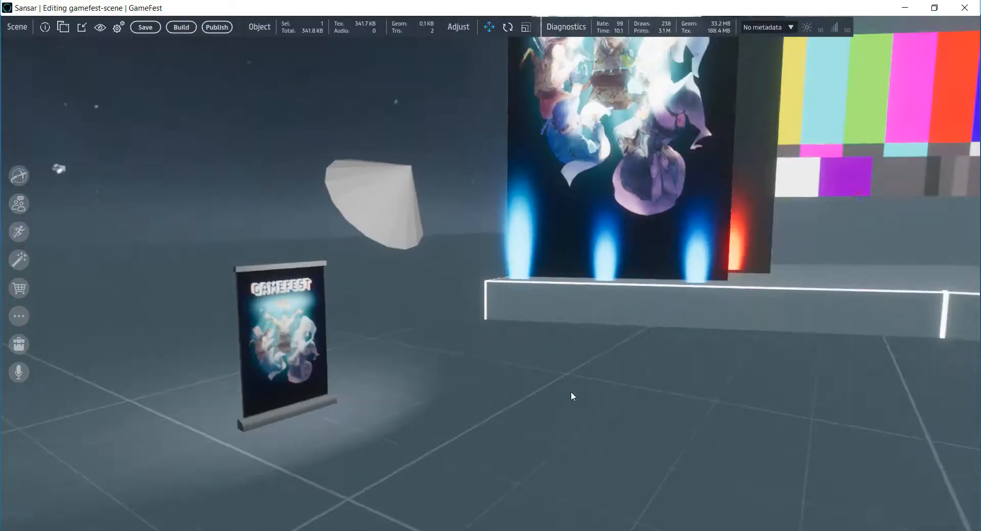
pyautogui.press('d')
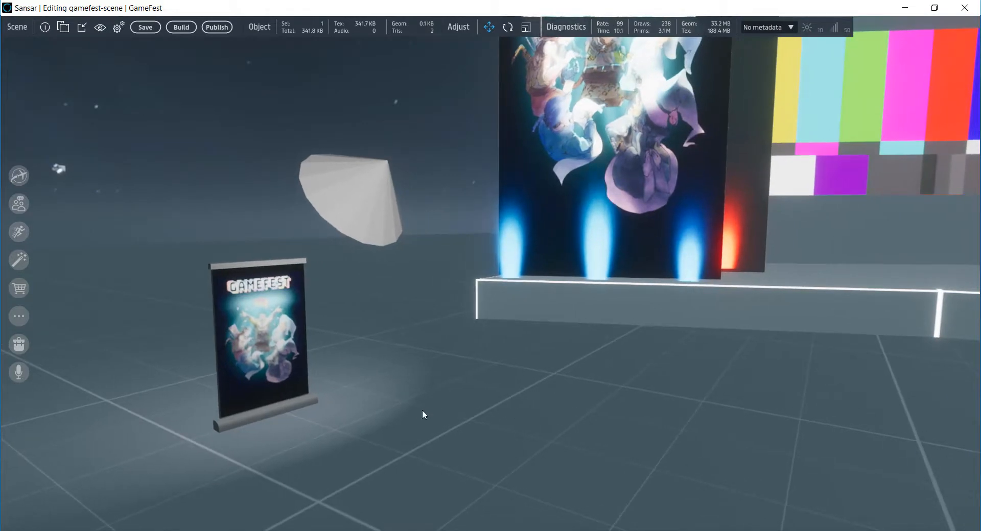
pyautogui.press('d')
pyautogui.moveTo(462, 421); pyautogui.dragTo(438, 432, button='right')
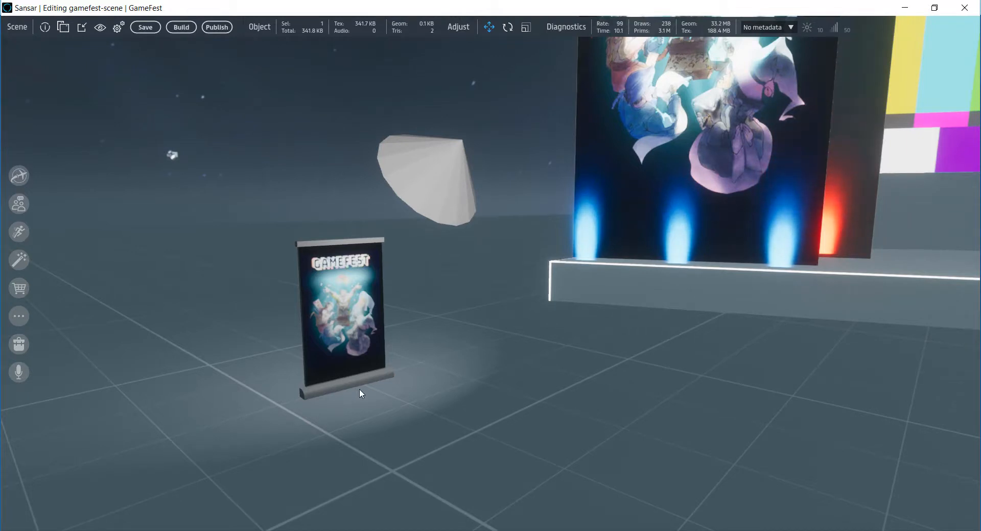
pyautogui.click(63, 27)
pyautogui.click(91, 125)
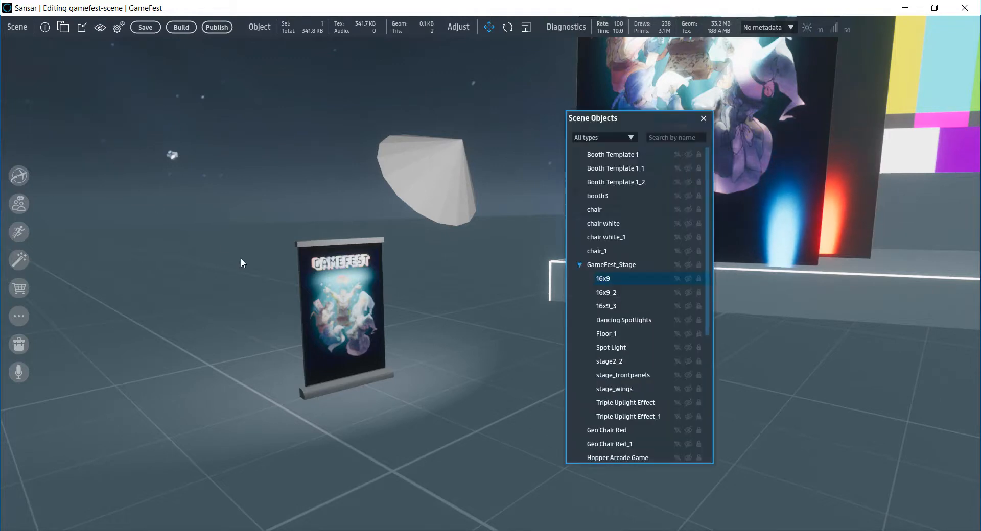
pyautogui.click(580, 265)
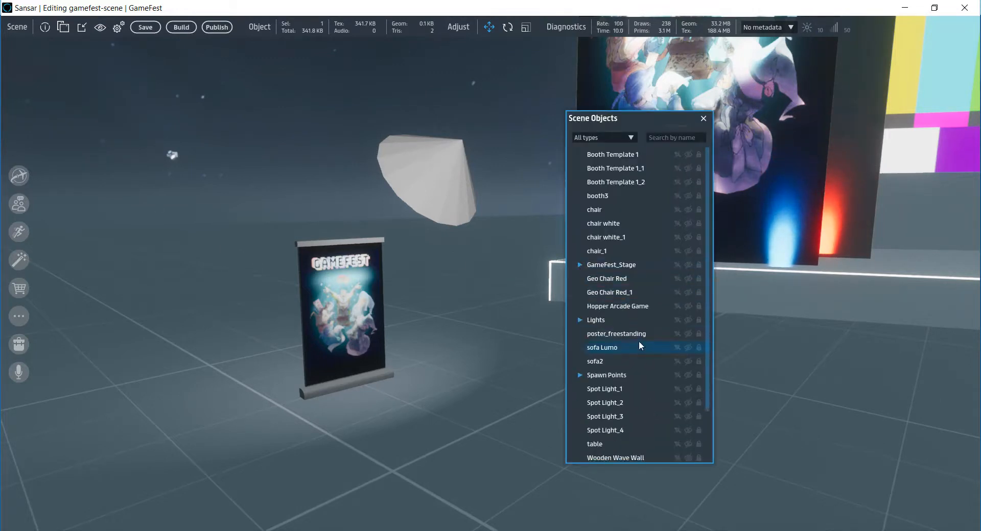
# - Duplicate the poster_freestanding object and move the copy beside the original, on the side away from the stage
pyautogui.click(614, 334)
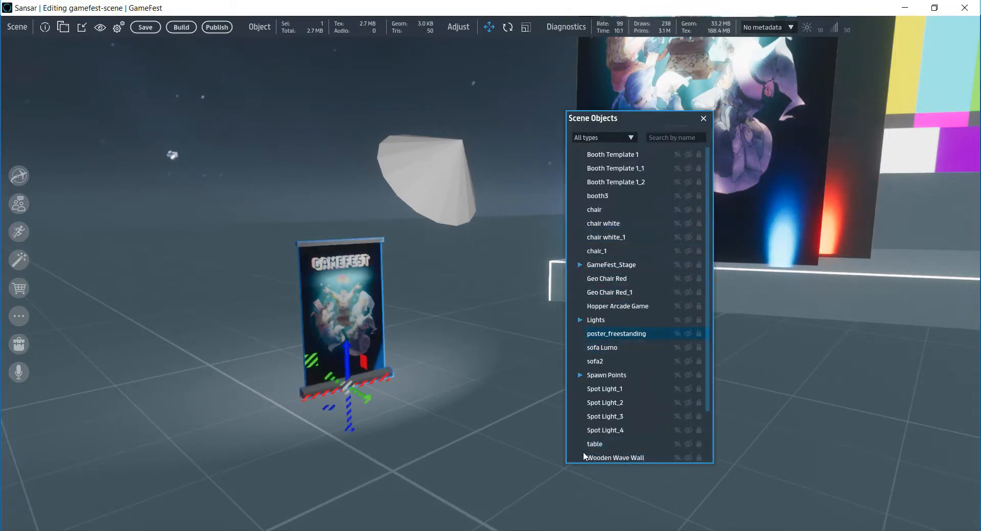
pyautogui.rightClick(619, 334)
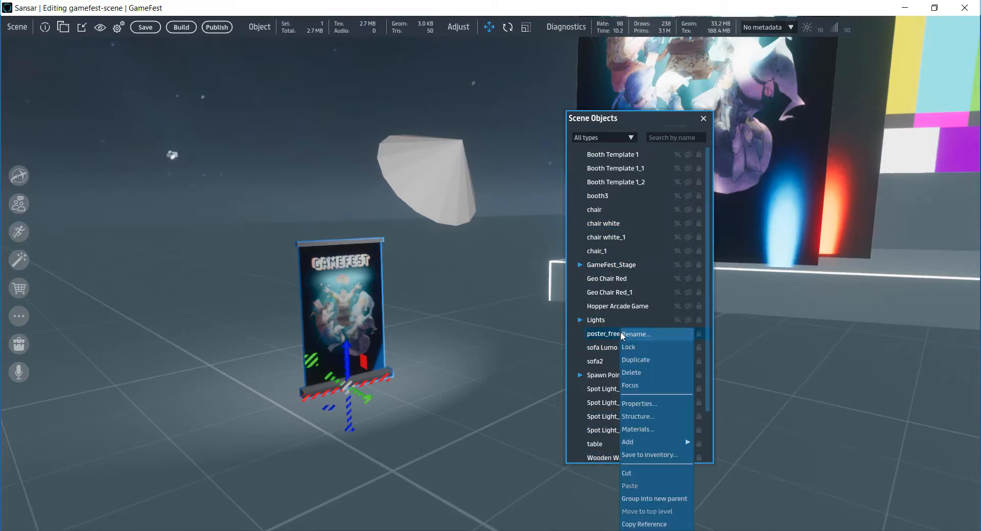
pyautogui.click(633, 361)
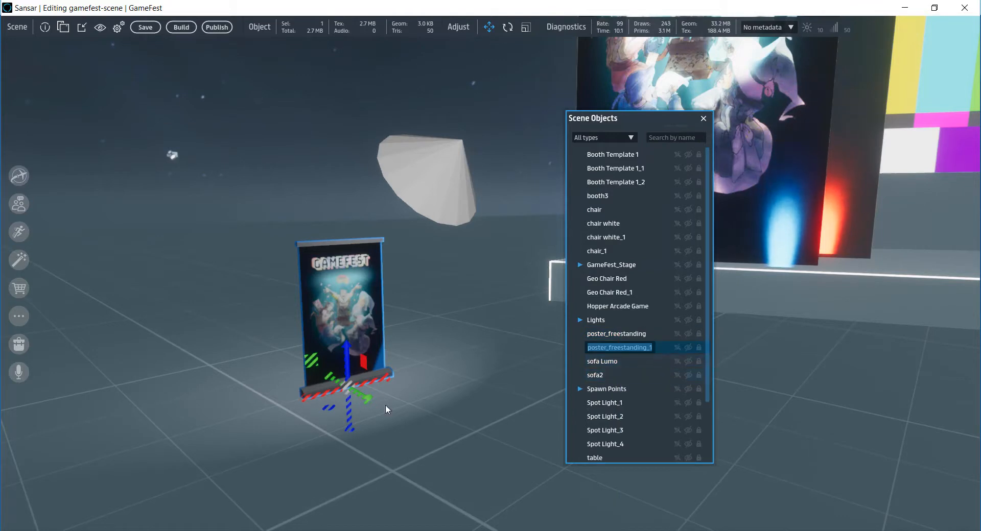
pyautogui.moveTo(379, 376); pyautogui.dragTo(220, 410)
# - Move the spot light above the posters sideways and farther back so that it lights both of them
pyautogui.click(462, 185)
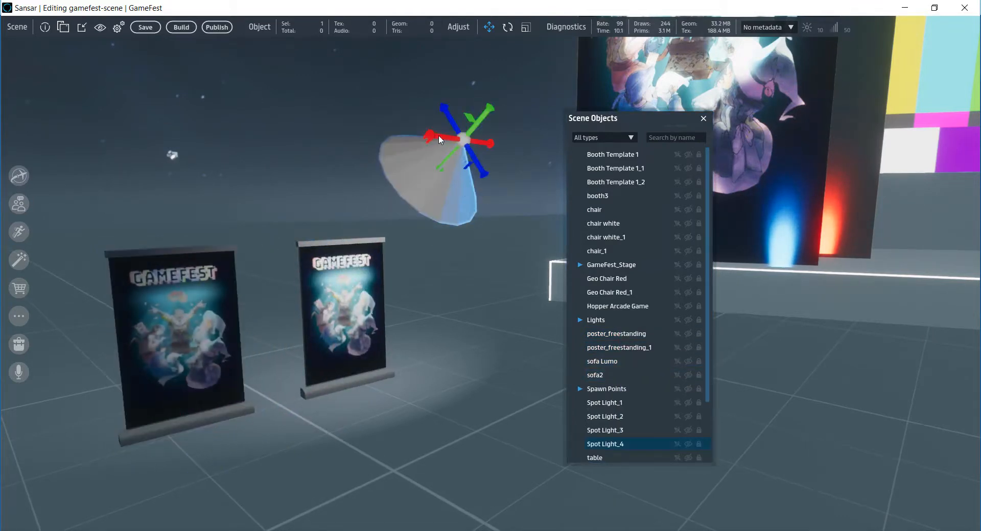
pyautogui.moveTo(438, 136); pyautogui.dragTo(295, 138)
pyautogui.moveTo(398, 98); pyautogui.dragTo(469, 37)
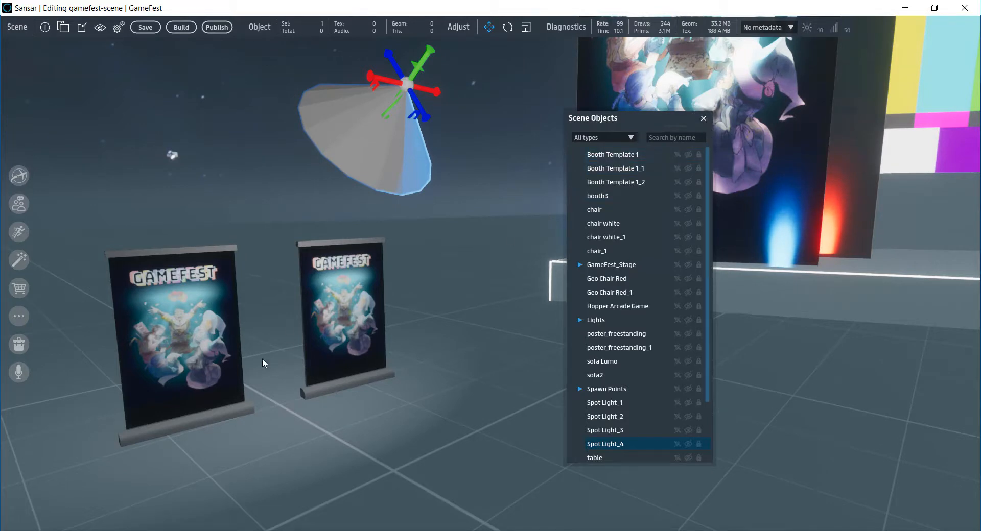
# - Open the properties of poster_freestanding_1, keeping both posters in view, and bring up its link script settings
pyautogui.click(629, 348)
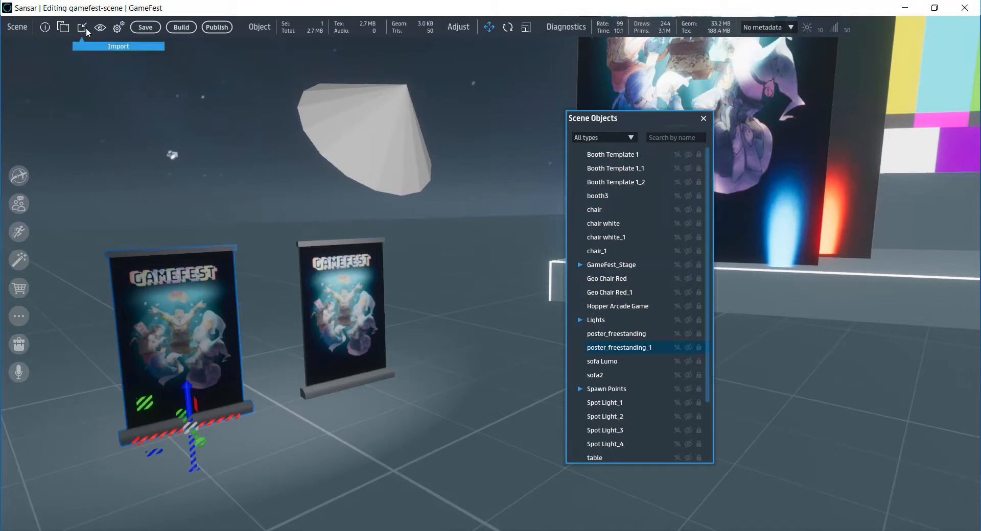
pyautogui.click(63, 29)
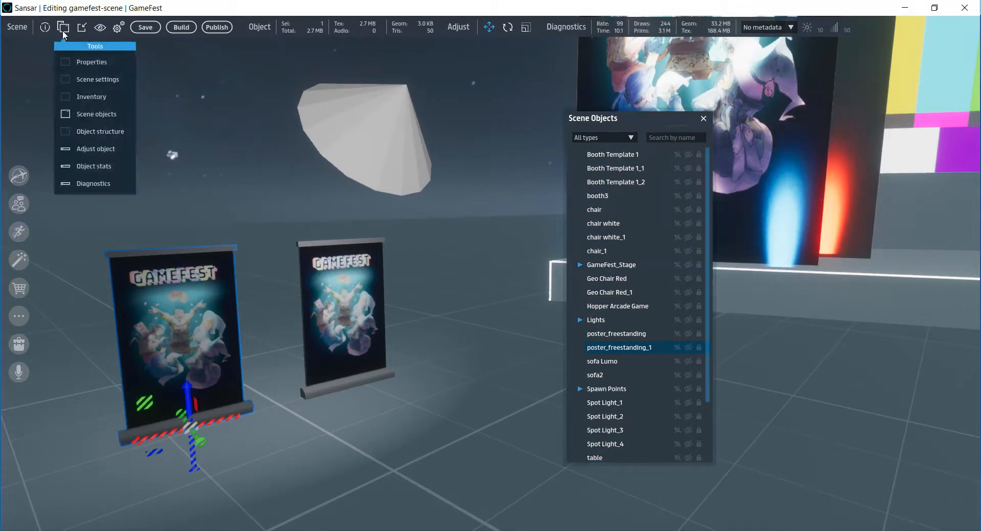
pyautogui.click(93, 61)
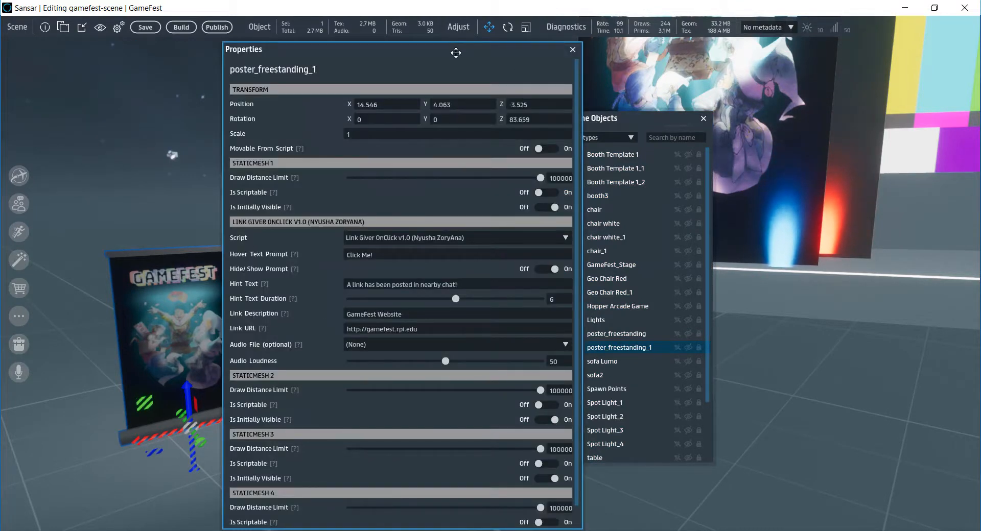
pyautogui.moveTo(456, 53); pyautogui.dragTo(688, 53)
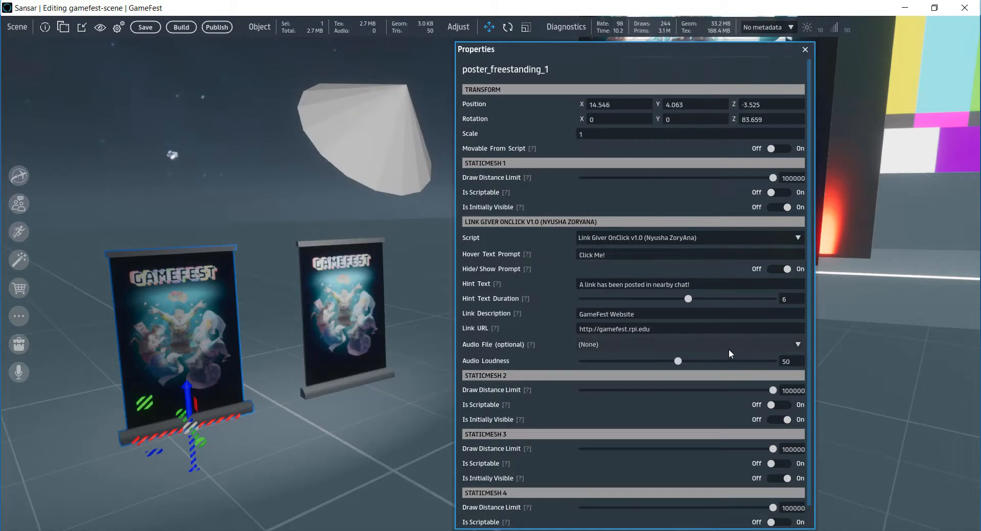
pyautogui.scroll(-1, 728, 353)
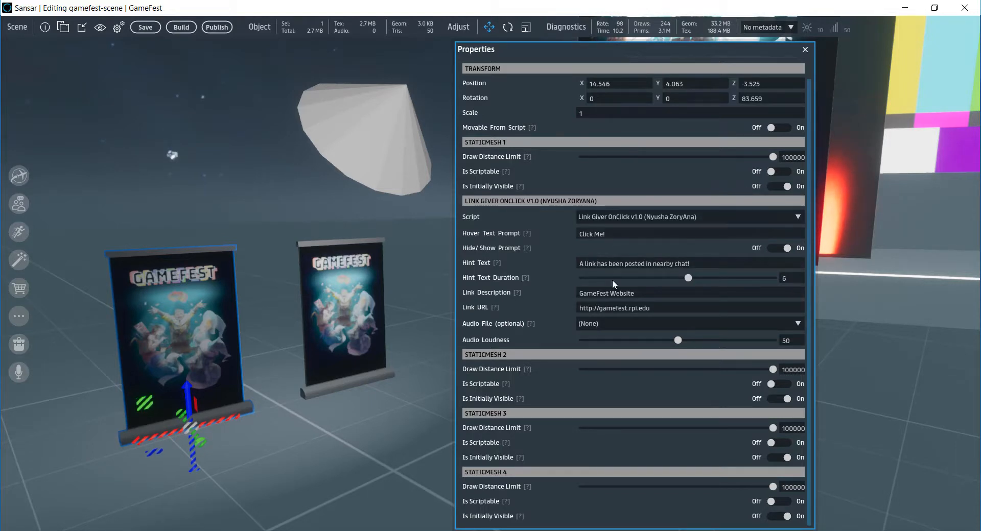
# - Set the duplicated poster's link description to "Check out our game, Lorem Ipsum!"
pyautogui.click(665, 294)
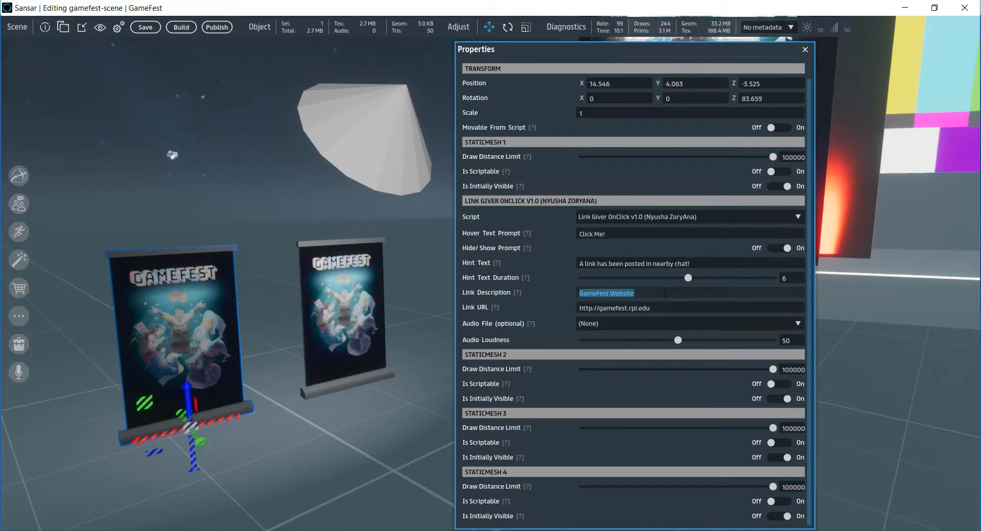
pyautogui.click(665, 293)
pyautogui.doubleClick(638, 294)
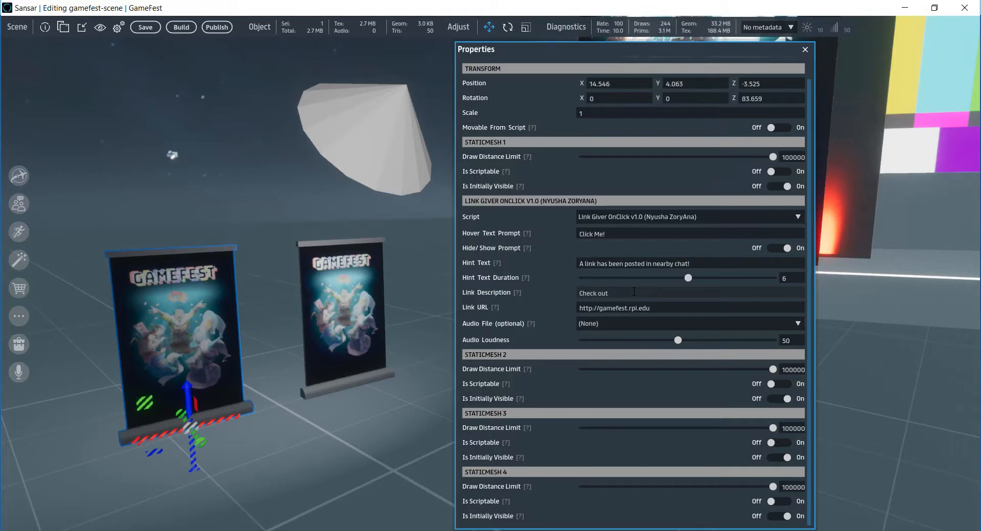
pyautogui.write('Check out our game, Lore')
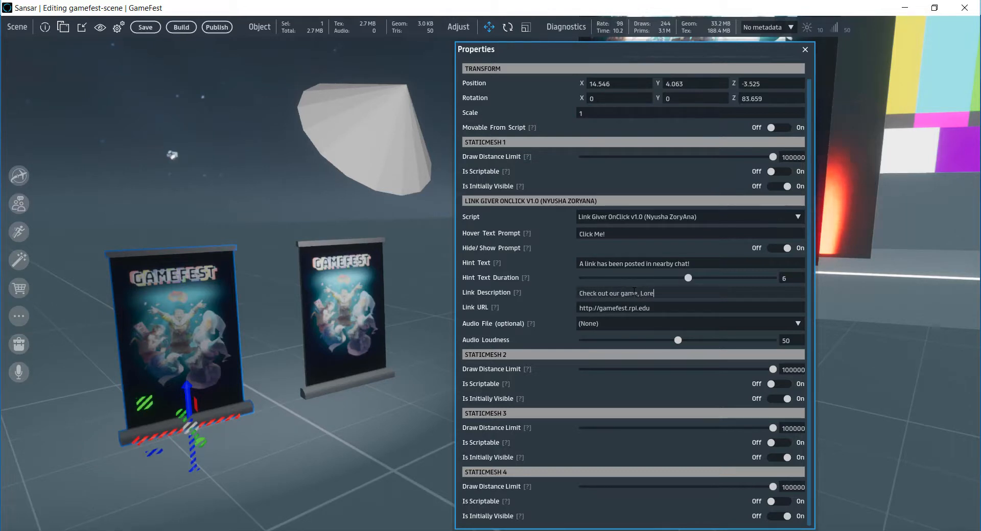
pyautogui.write('m Ipsum!')
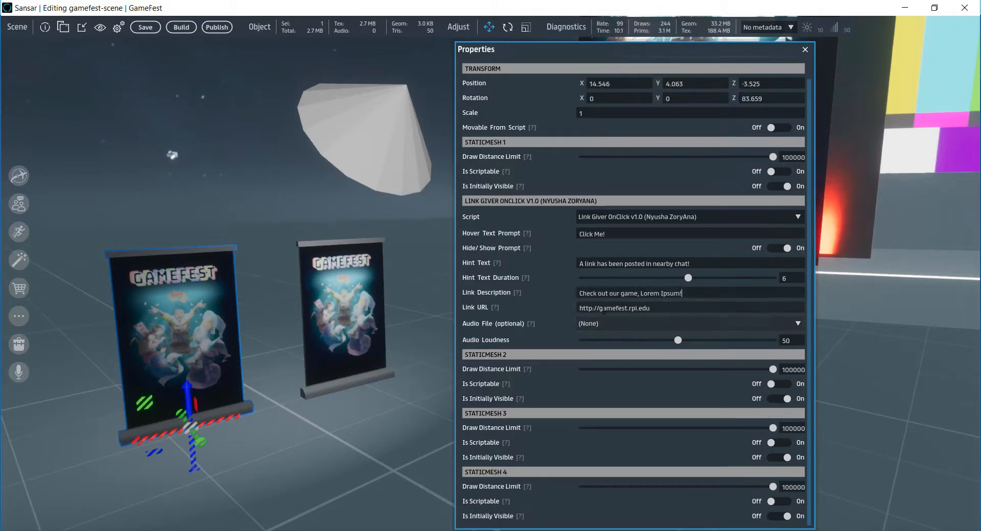
pyautogui.moveTo(578, 309); pyautogui.dragTo(615, 313)
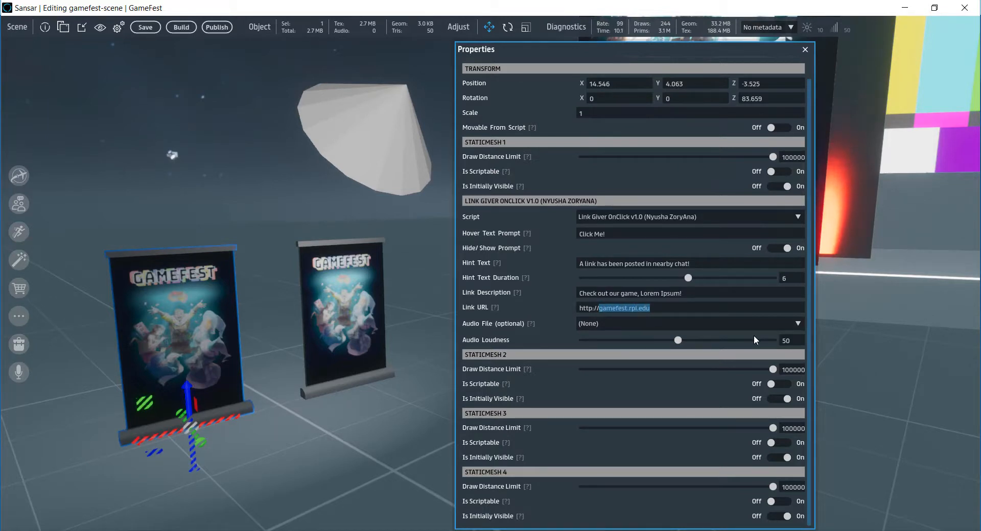
pyautogui.write('i')
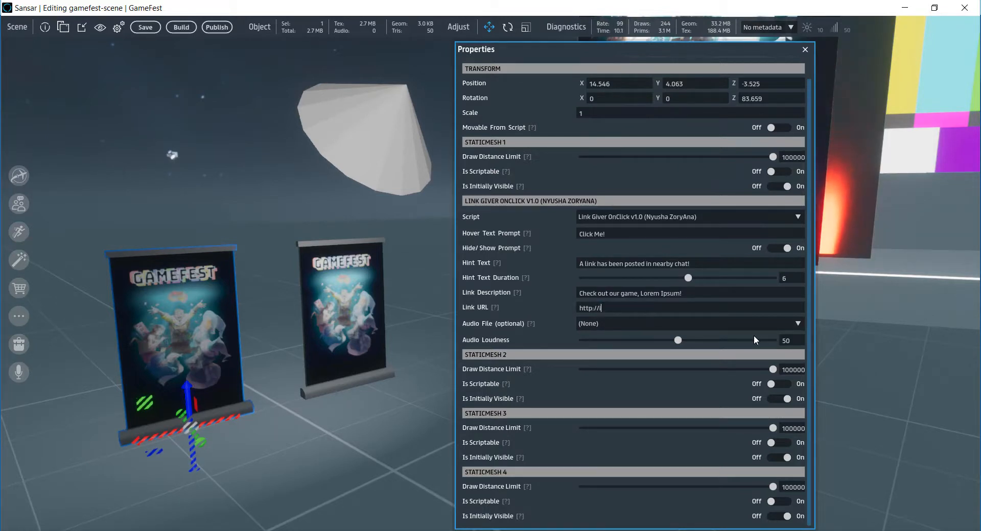
pyautogui.write('tch.')
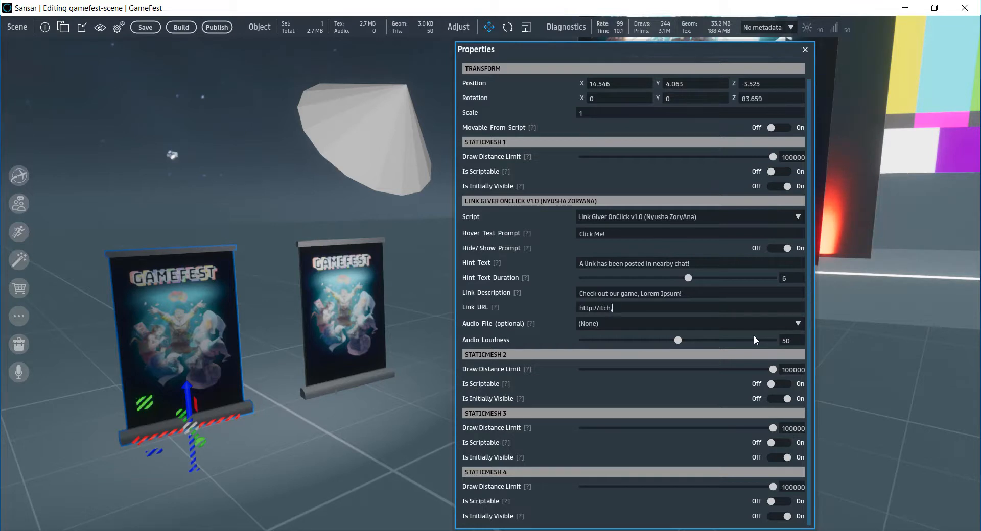
pyautogui.write('io')
pyautogui.click(806, 50)
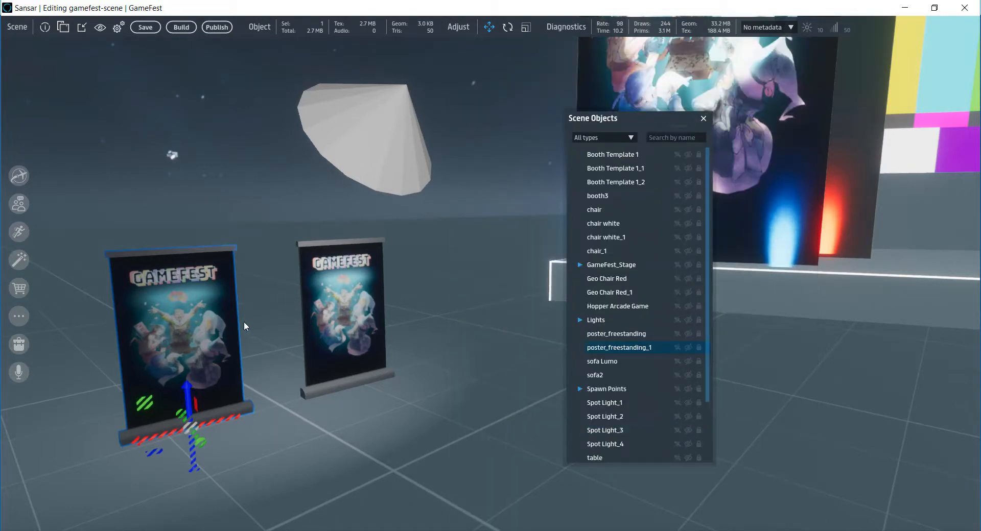
# - Select the whole poster_freestanding_1 object and display its object structure
pyautogui.moveTo(297, 378); pyautogui.dragTo(257, 379, button='right')
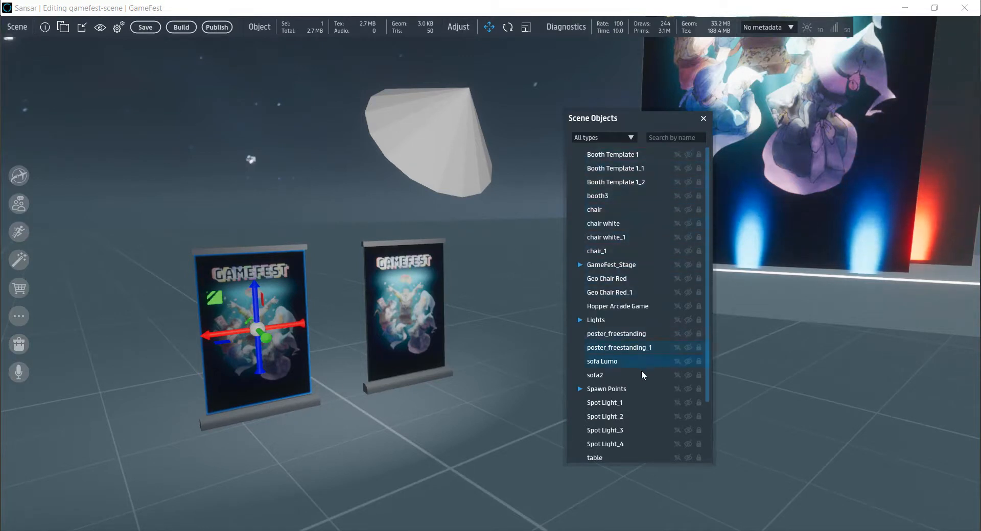
pyautogui.click(625, 347)
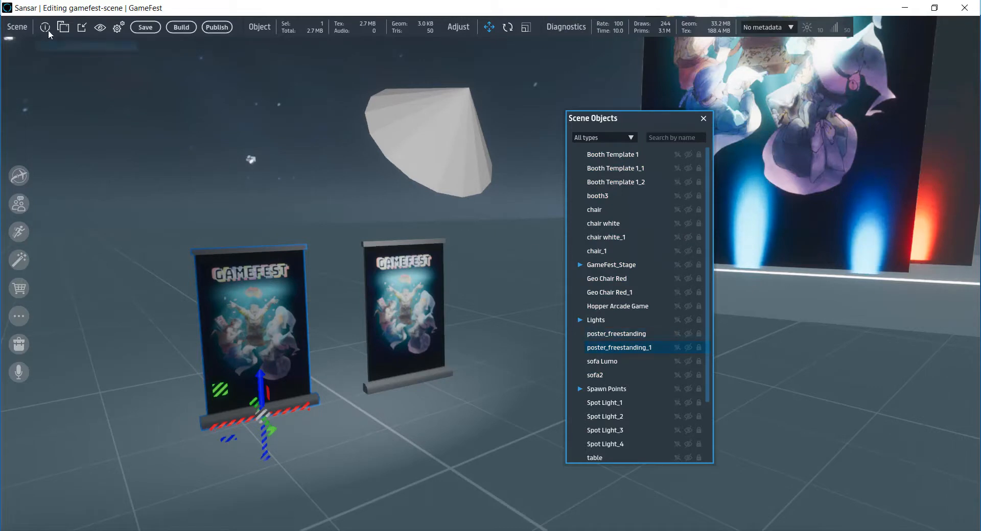
pyautogui.click(63, 29)
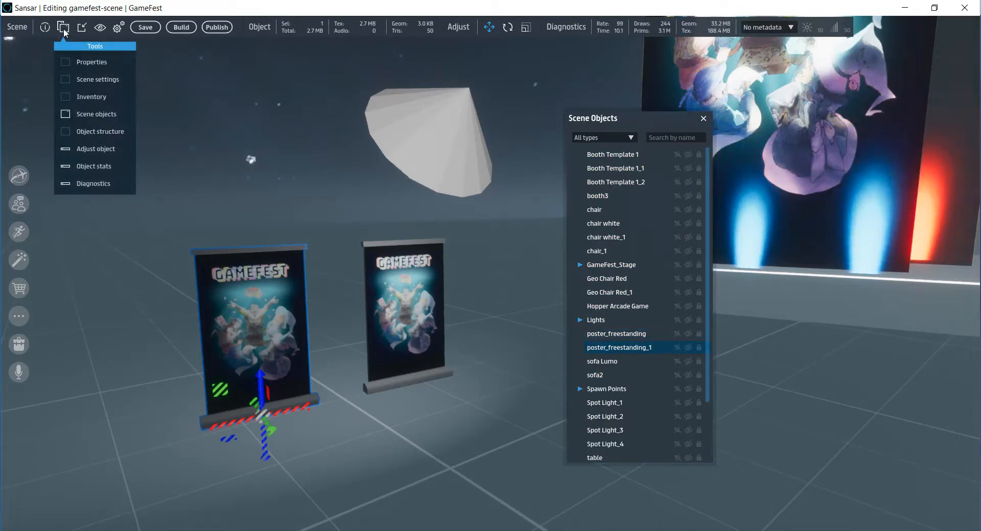
pyautogui.click(99, 131)
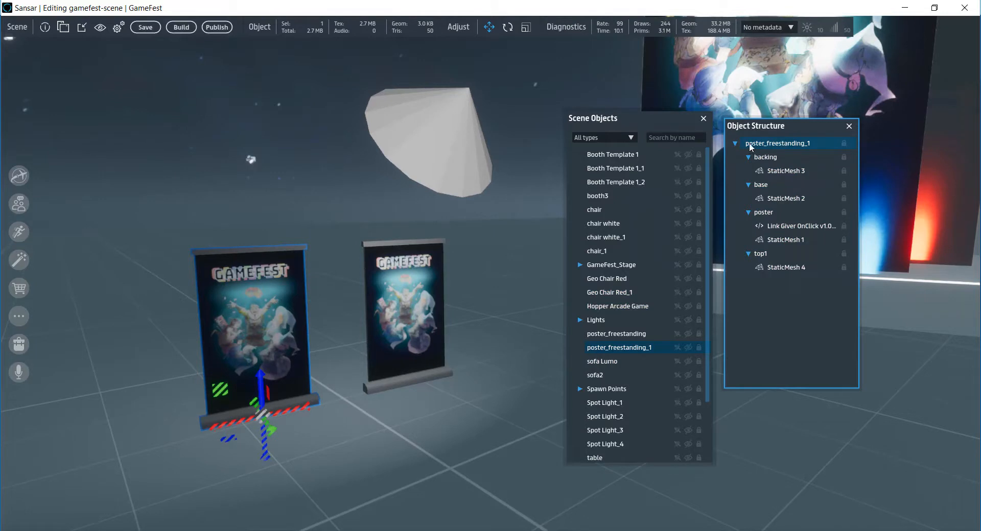
# - Check the options available for the poster's base, then open the materials settings of the whole poster_freestanding_1 object
pyautogui.rightClick(787, 148)
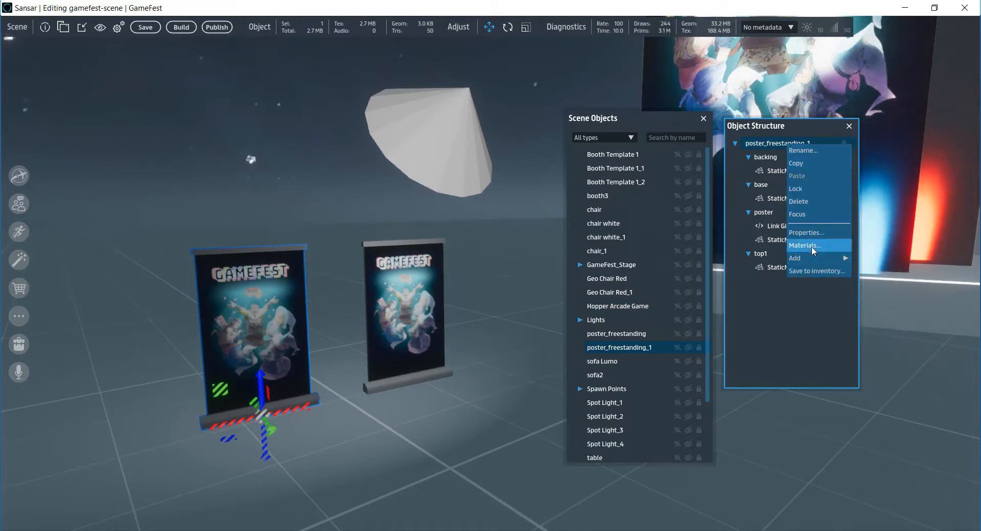
pyautogui.click(761, 186)
pyautogui.rightClick(768, 187)
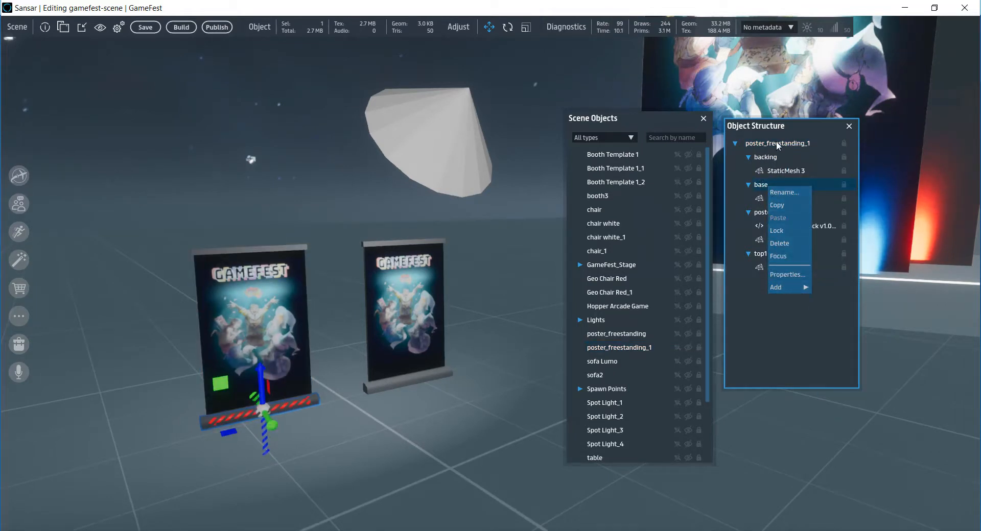
pyautogui.click(787, 171)
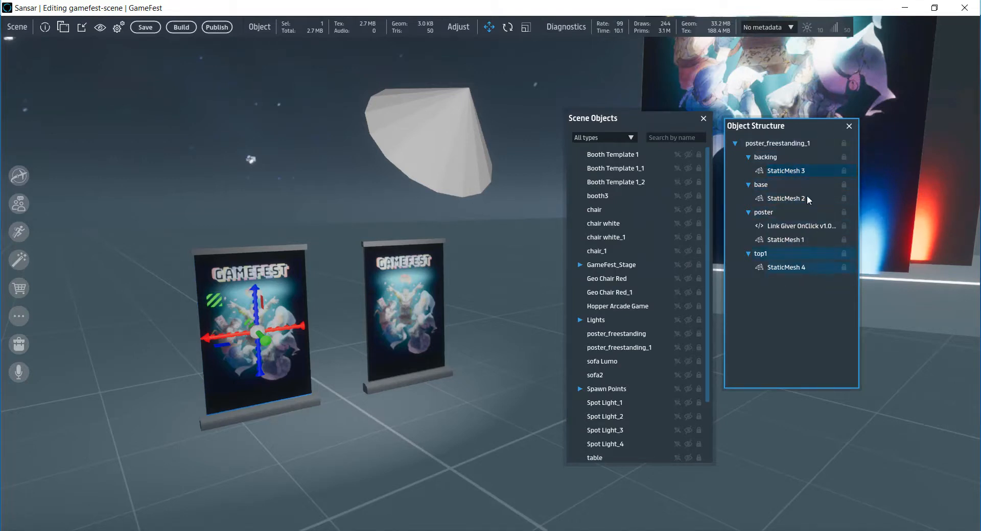
pyautogui.click(788, 143)
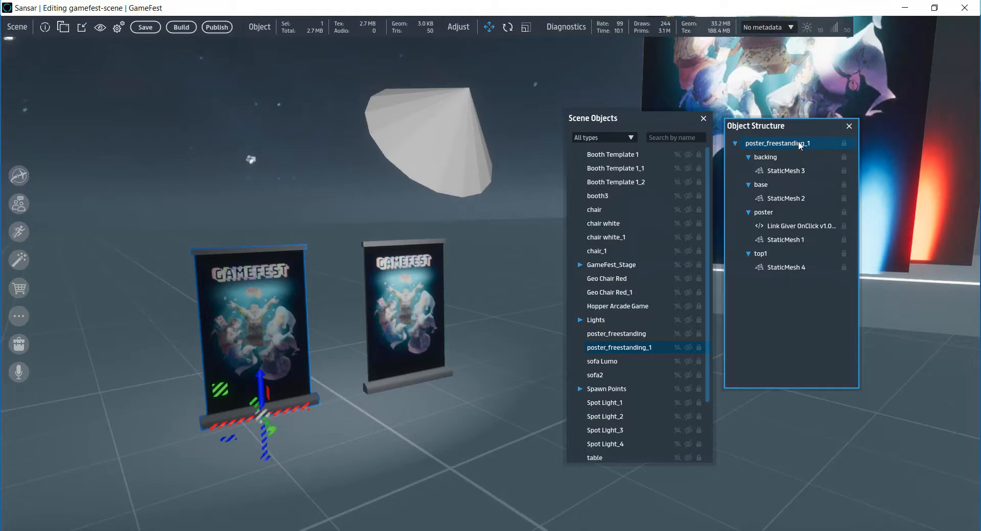
pyautogui.rightClick(795, 140)
pyautogui.click(817, 243)
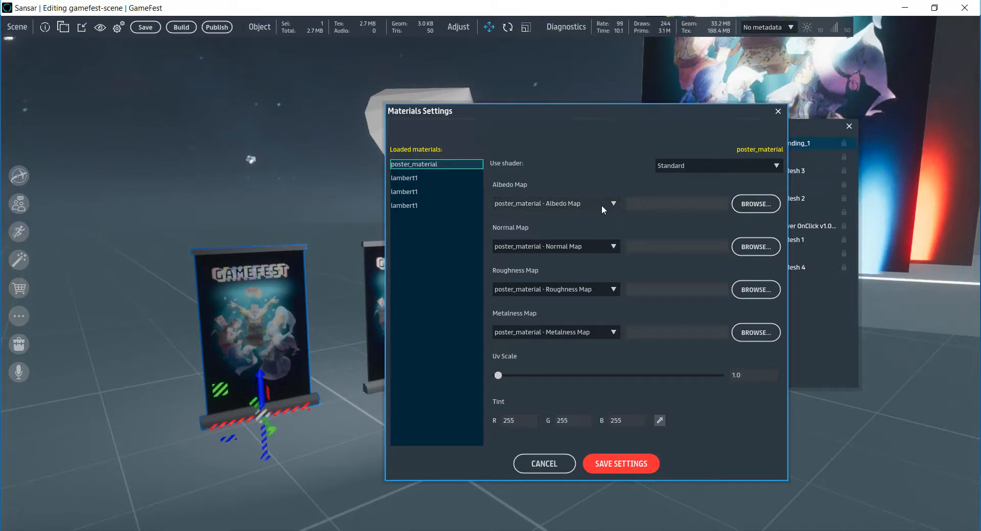
# - Set poster_material's albedo map to Example_Game_Poster_1080x1700.png from the Models for Sansar folder and save the material settings
pyautogui.click(756, 206)
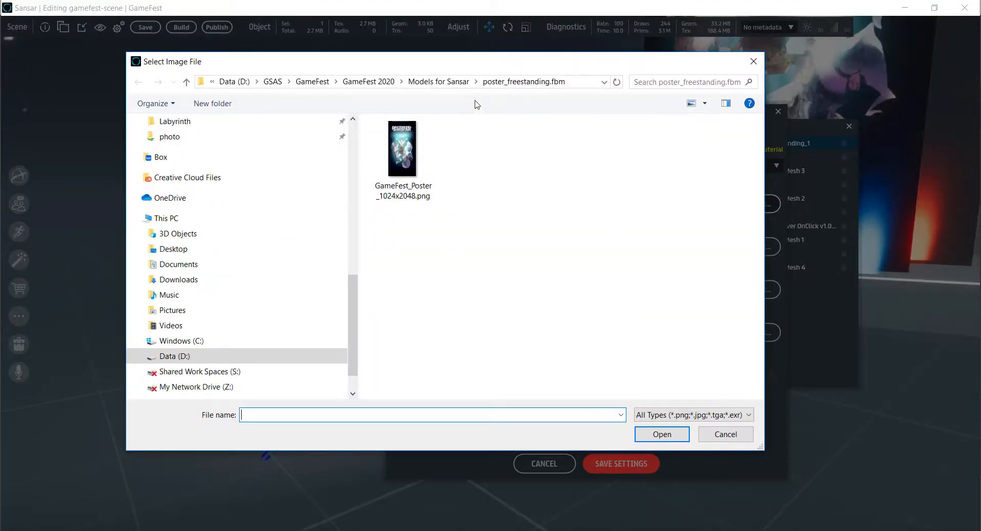
pyautogui.click(458, 83)
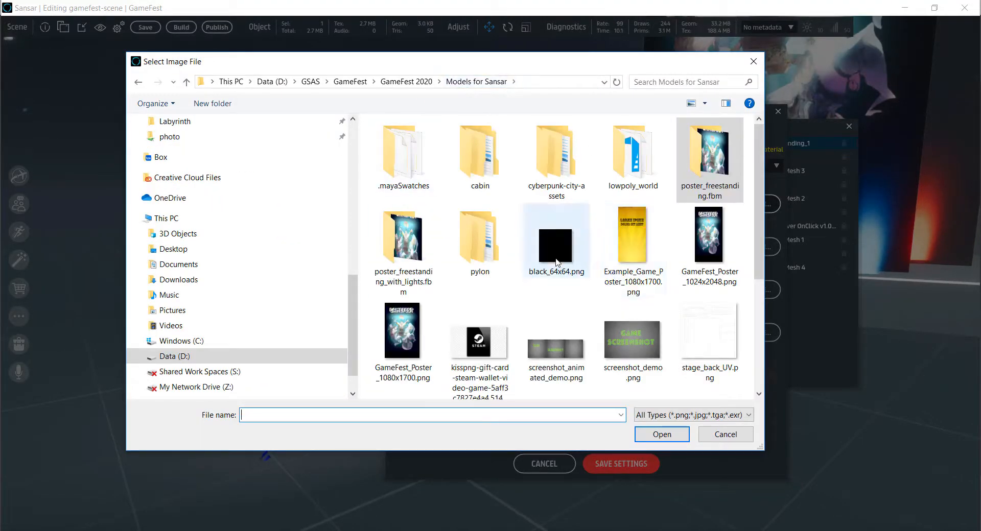
pyautogui.scroll(-1, 630, 277)
pyautogui.click(627, 258)
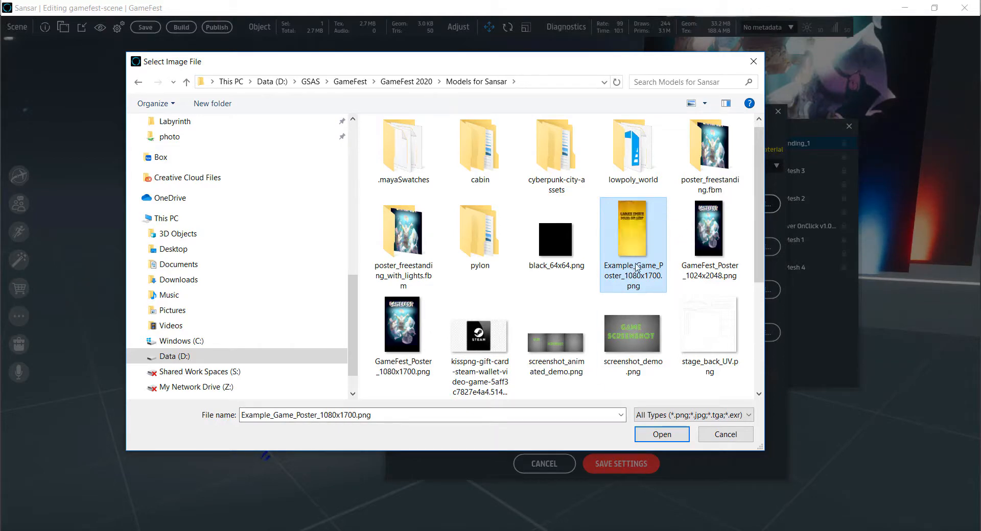
pyautogui.scroll(-3, 636, 268)
pyautogui.scroll(3, 628, 269)
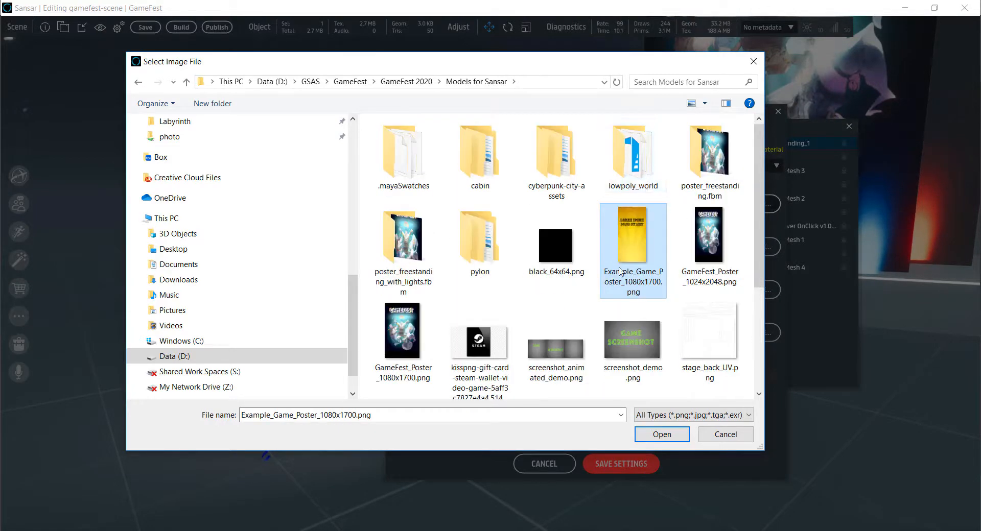
pyautogui.scroll(-3, 623, 272)
pyautogui.scroll(3, 642, 300)
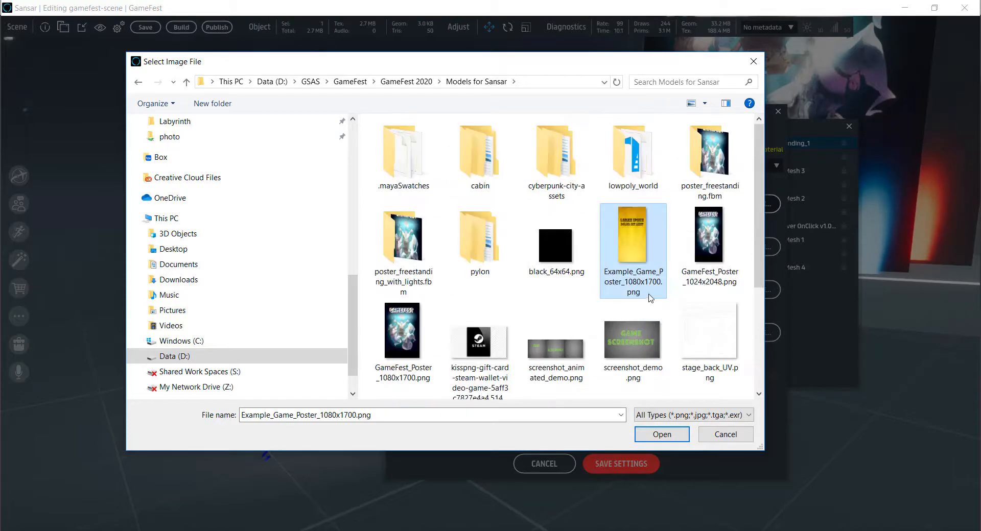
pyautogui.click(660, 435)
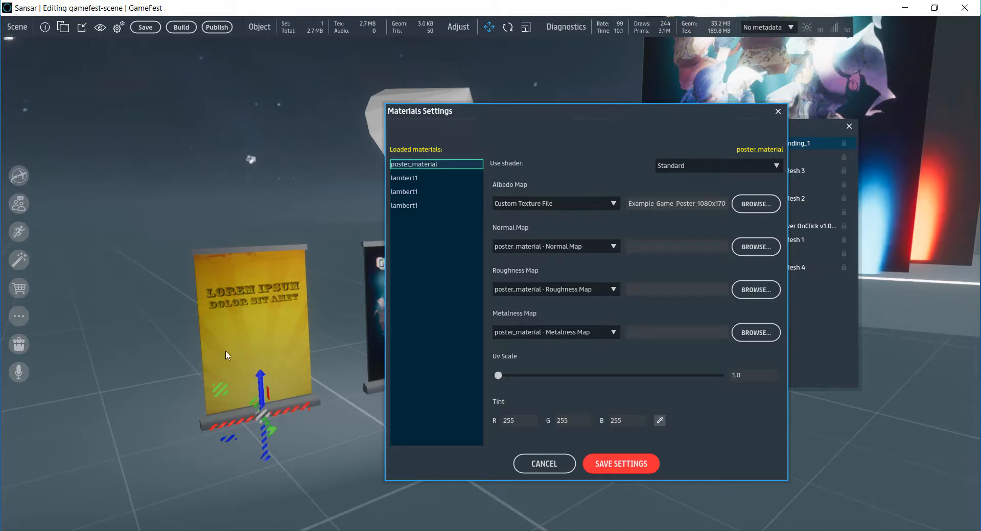
pyautogui.click(624, 471)
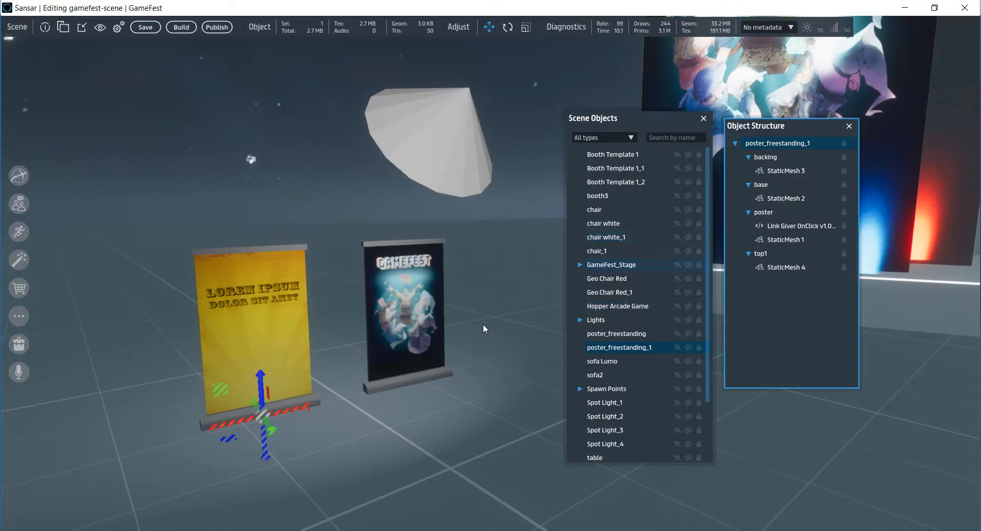
# - Save and build the GameFest scene, visit the built world and close its chat window
pyautogui.click(143, 28)
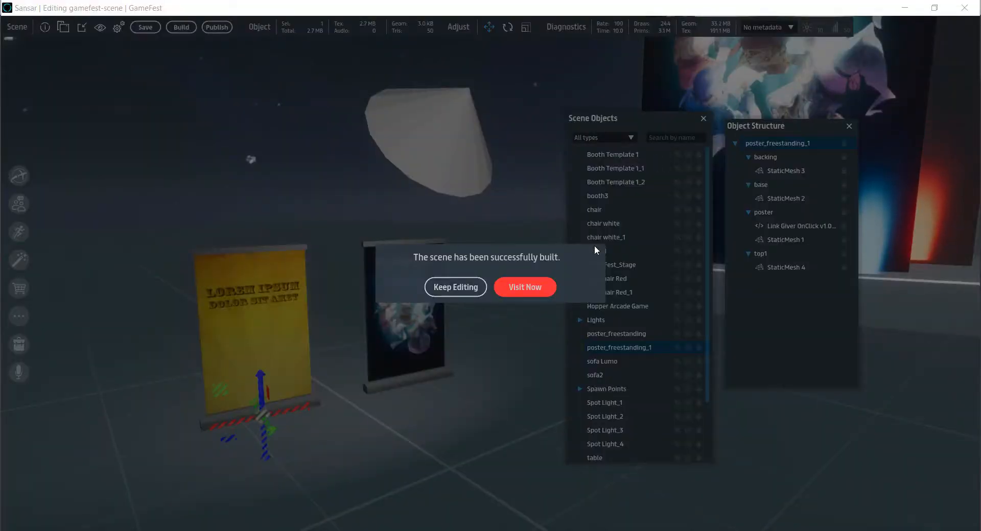
pyautogui.click(523, 287)
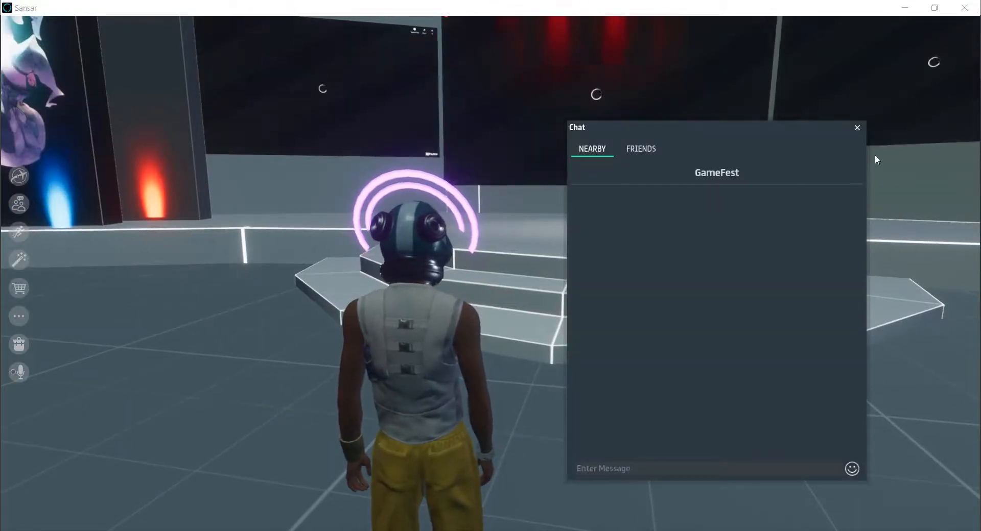
pyautogui.click(857, 127)
# - Walk the avatar over to the yellow Lorem Ipsum poster and trigger its link
pyautogui.moveTo(783, 301); pyautogui.dragTo(443, 302, button='right')
pyautogui.press('w')
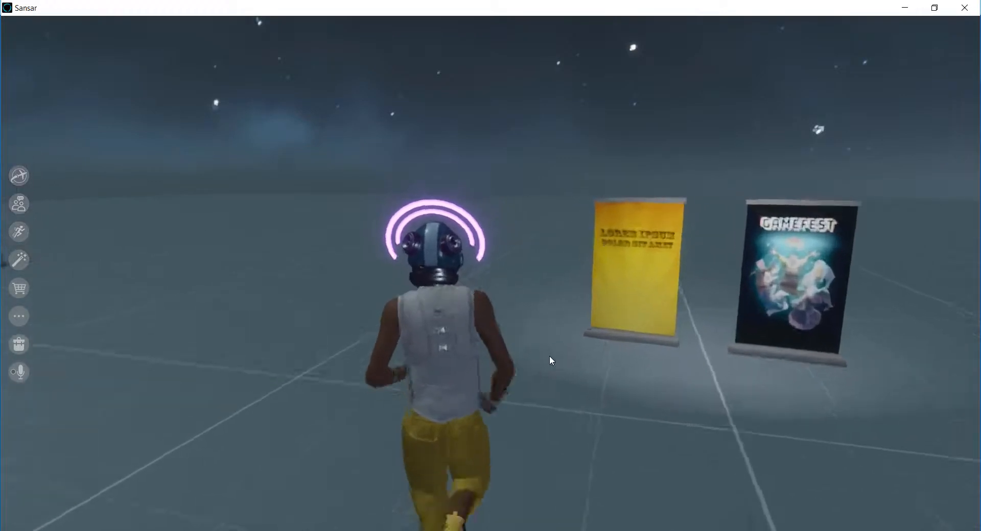
pyautogui.press('d')
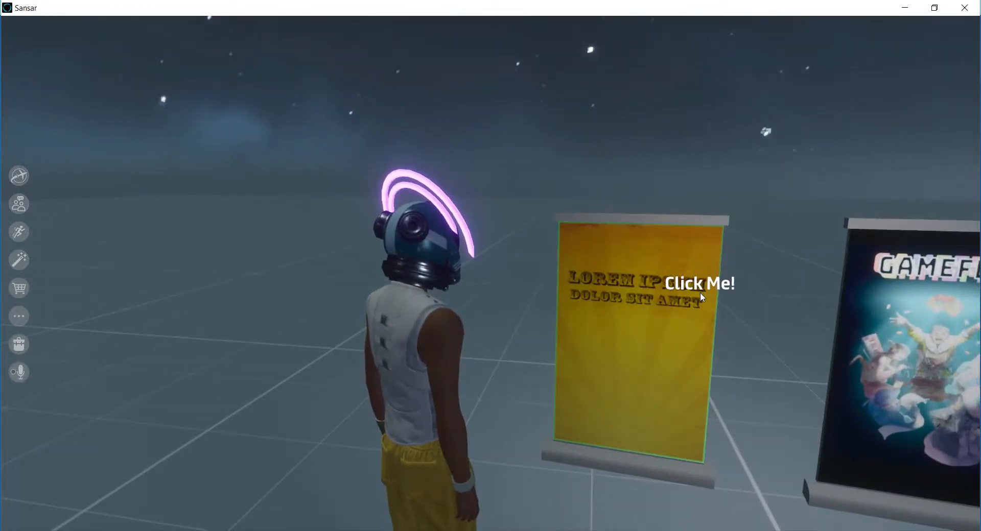
pyautogui.click(664, 321)
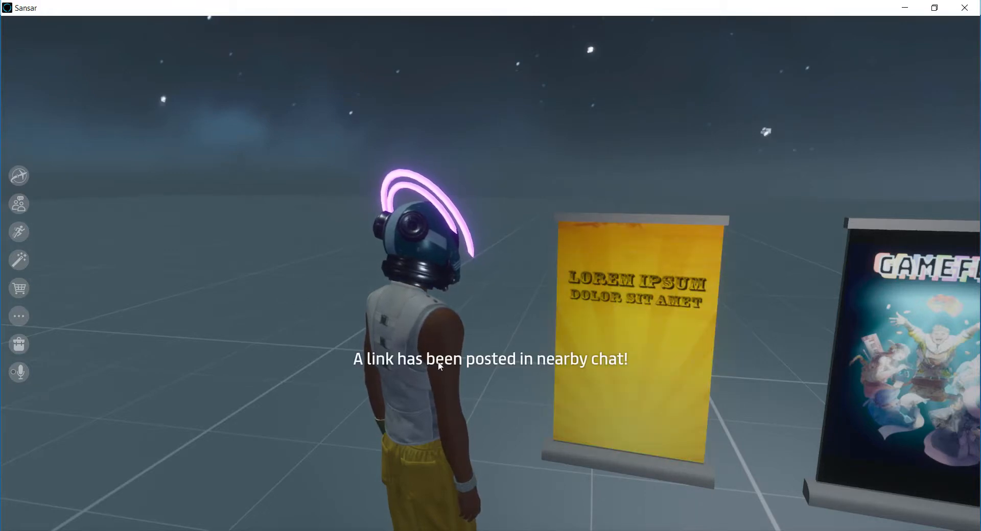
pyautogui.click(20, 207)
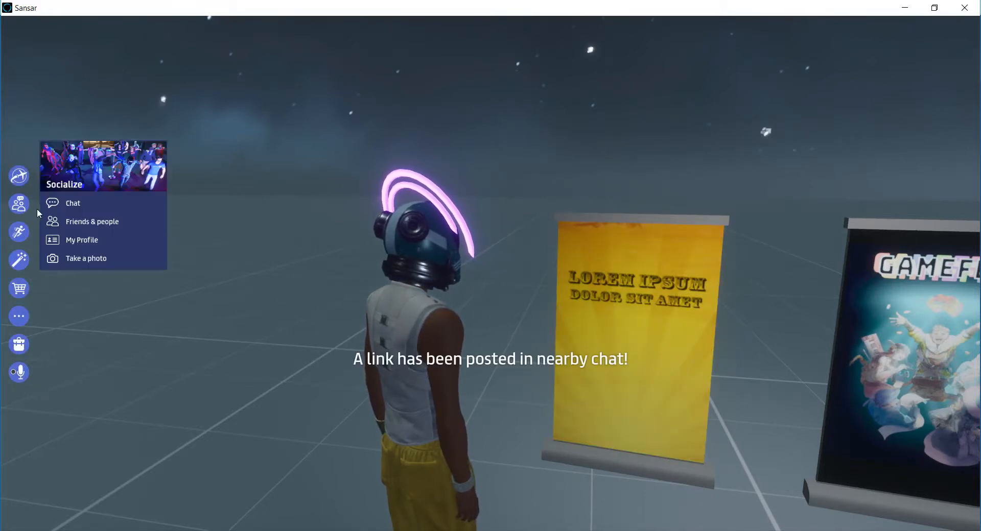
pyautogui.click(77, 204)
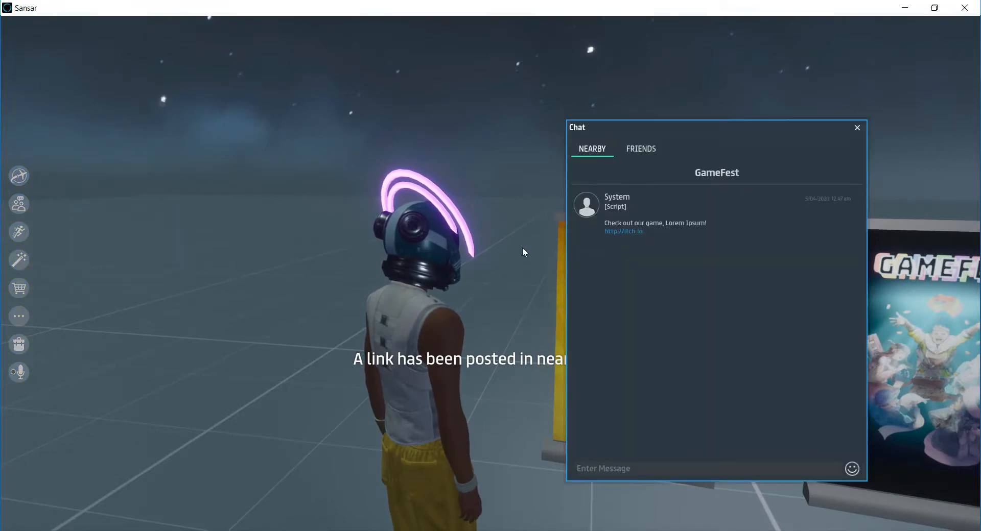
pyautogui.click(632, 232)
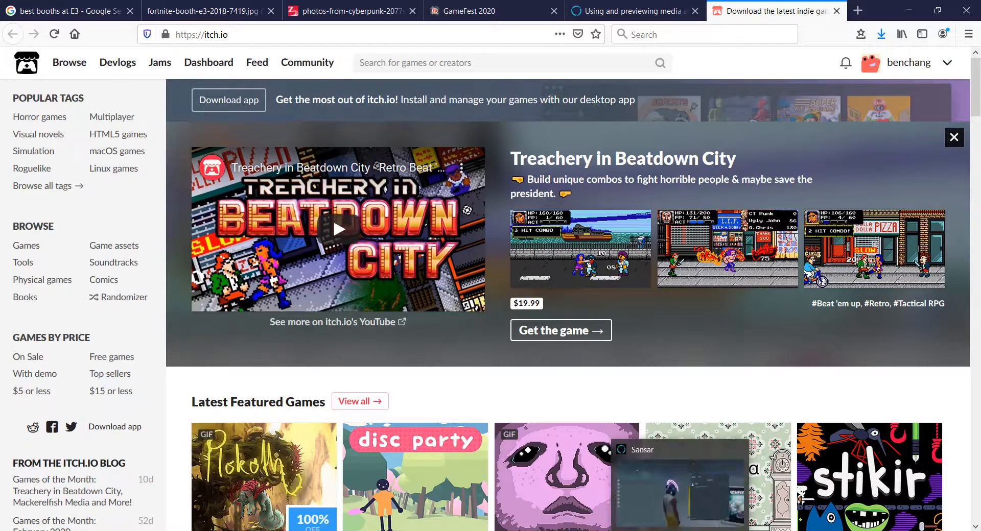
pyautogui.click(681, 530)
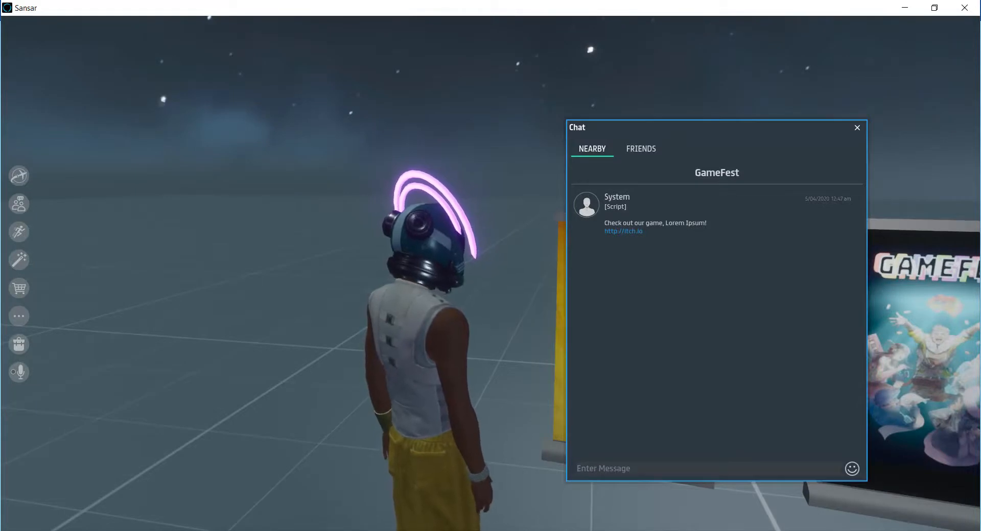